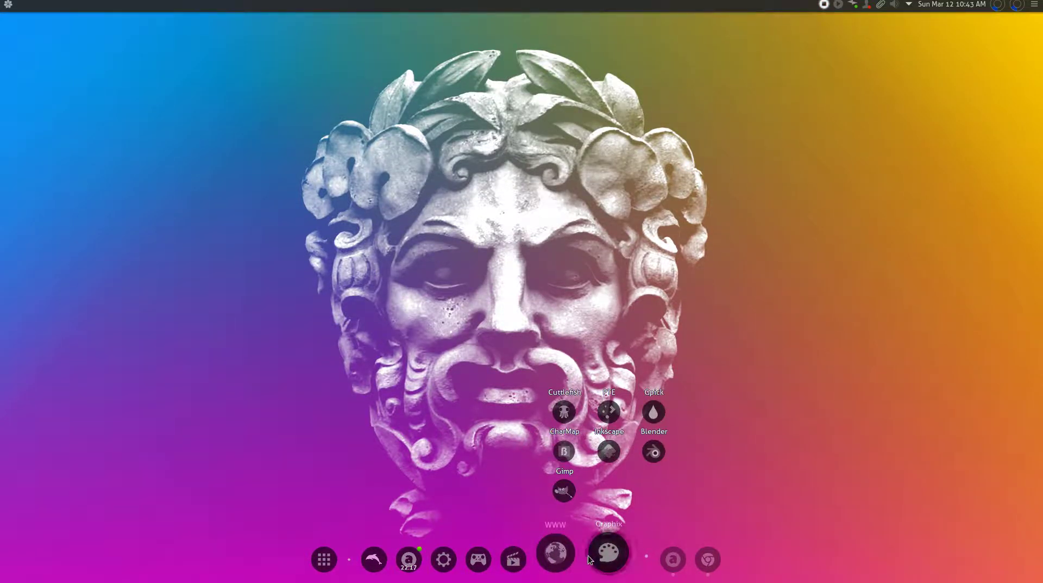
Step: Launch Inkscape from the dock's Graphics group with a new blank document
{"action": "left_click", "coordinate": [609, 441]}
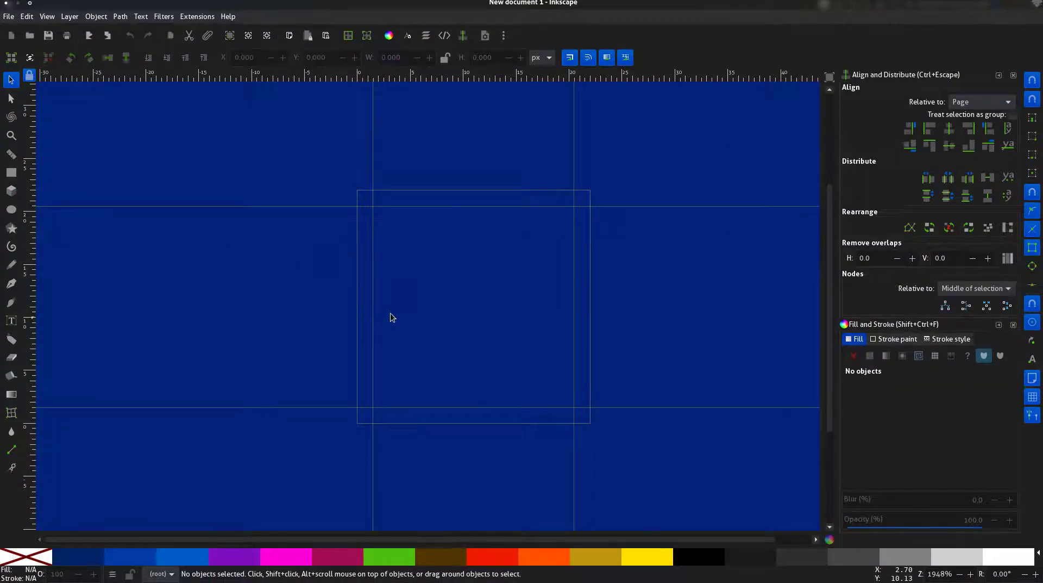
Step: Enable extra snapping and draw a white 19 × 19 px circle snapped inside the guide square
{"action": "left_click_drag", "start_coordinate": [435, 284], "coordinate": [319, 282]}
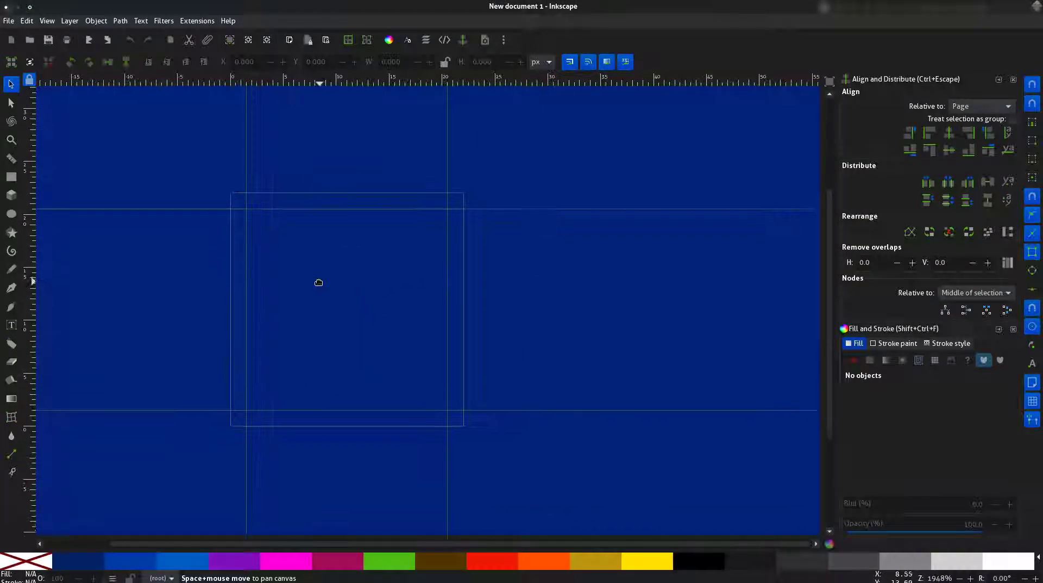
{"action": "left_click", "coordinate": [11, 215]}
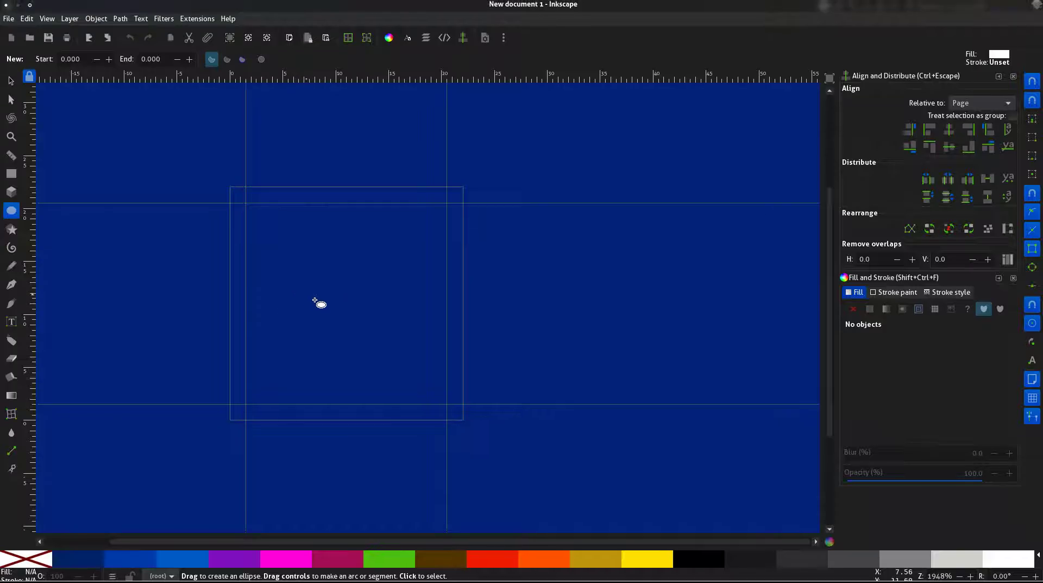
{"action": "left_click", "coordinate": [1032, 337]}
{"action": "left_click", "coordinate": [1032, 176]}
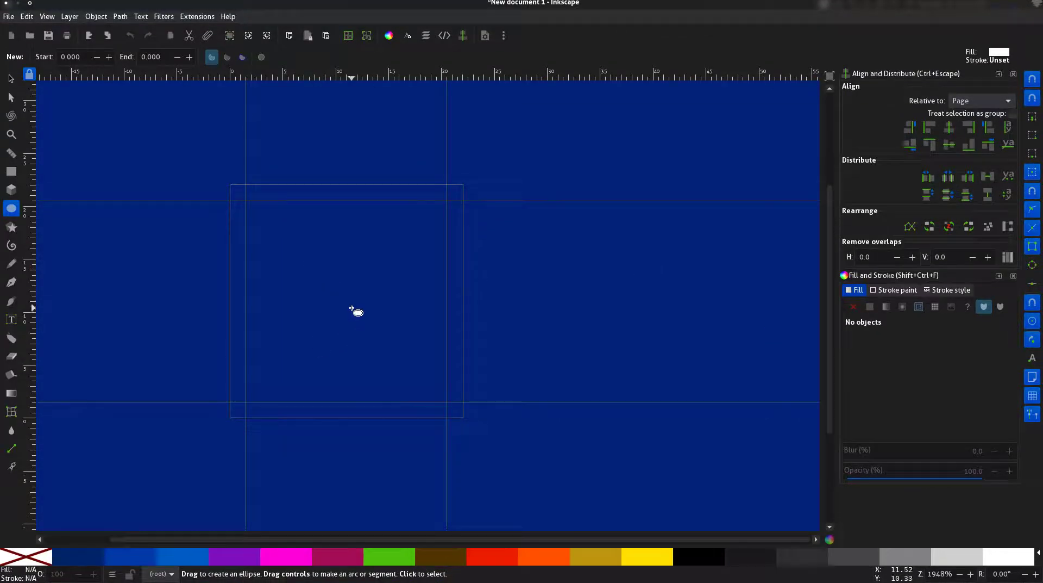
{"action": "left_click_drag", "start_coordinate": [348, 302], "coordinate": [444, 391]}
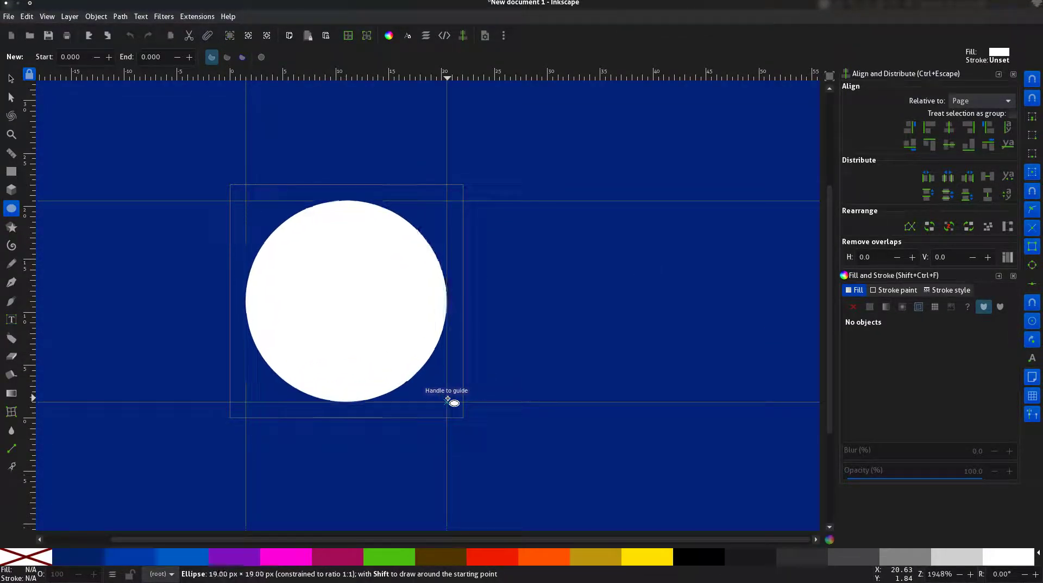
{"action": "left_click_drag", "start_coordinate": [444, 390], "coordinate": [446, 402]}
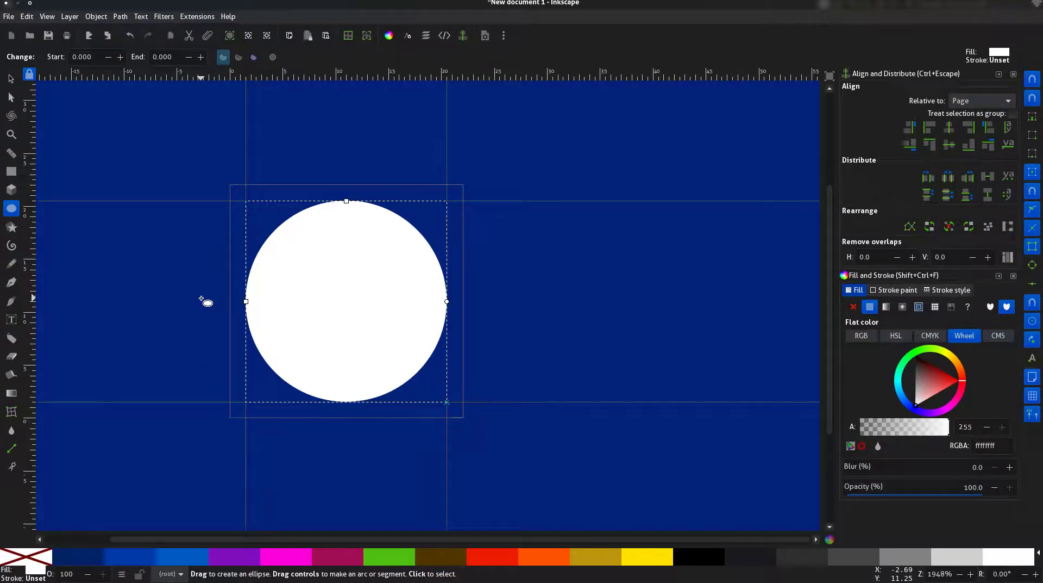
Step: Hide the guides, set the ellipse end angle to 360/255 (1.412°), and zoom onto the wedge
{"action": "key", "text": "shift+bar"}
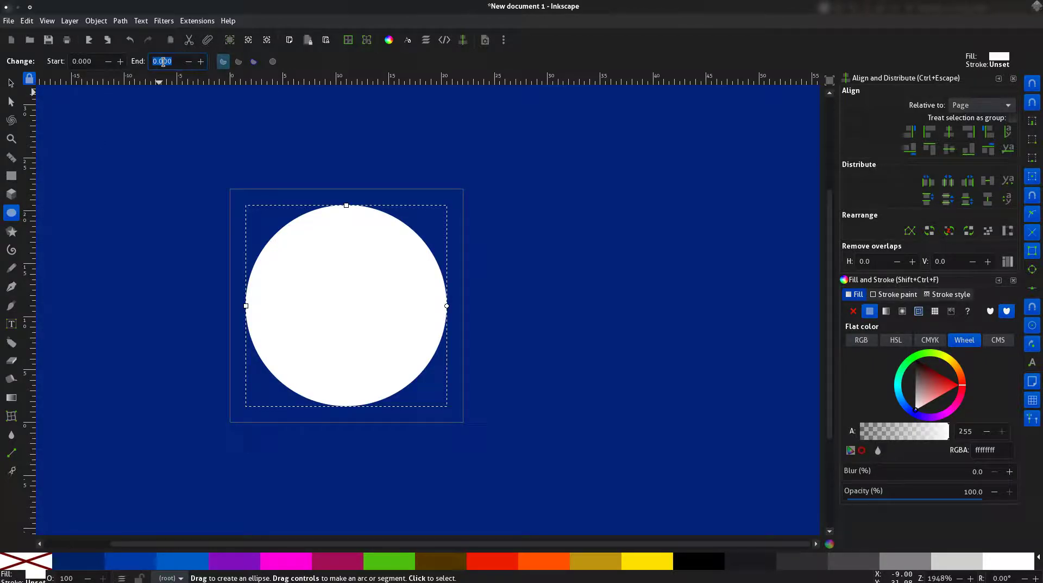
{"action": "type", "text": "360/2"}
{"action": "type", "text": "55"}
{"action": "key", "text": "Return"}
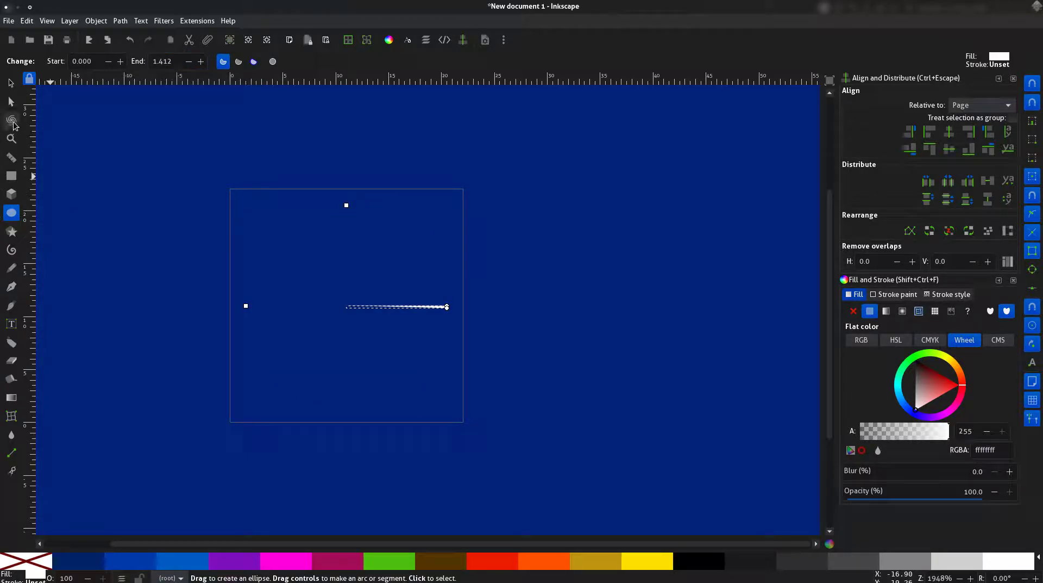
{"action": "left_click", "coordinate": [11, 139]}
{"action": "left_click_drag", "start_coordinate": [297, 260], "coordinate": [483, 359]}
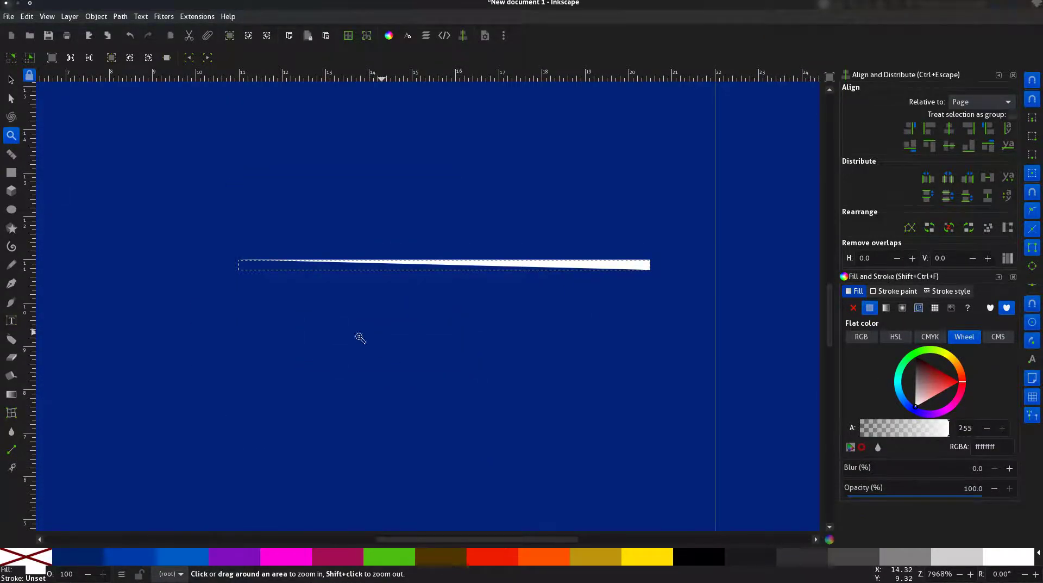
Step: Move the wedge's rotation centre to its pointed left tip
{"action": "left_click", "coordinate": [11, 83]}
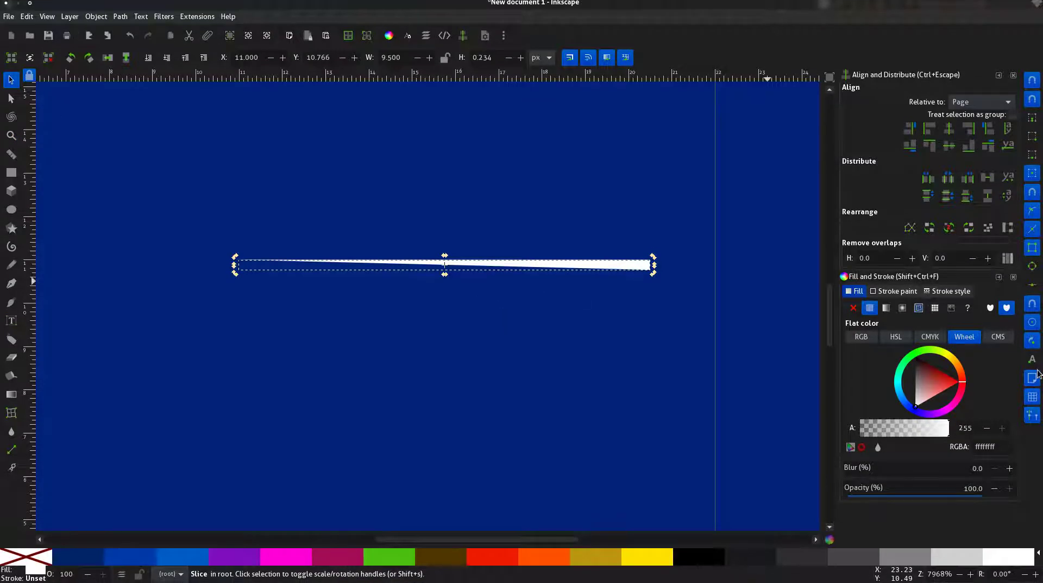
{"action": "left_click", "coordinate": [1033, 136]}
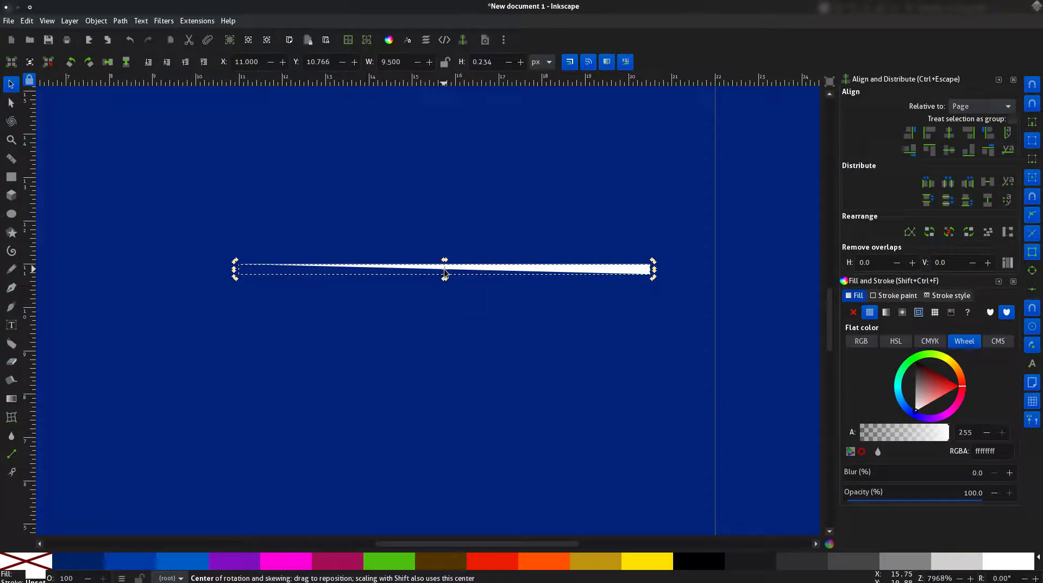
{"action": "left_click_drag", "start_coordinate": [445, 272], "coordinate": [234, 270]}
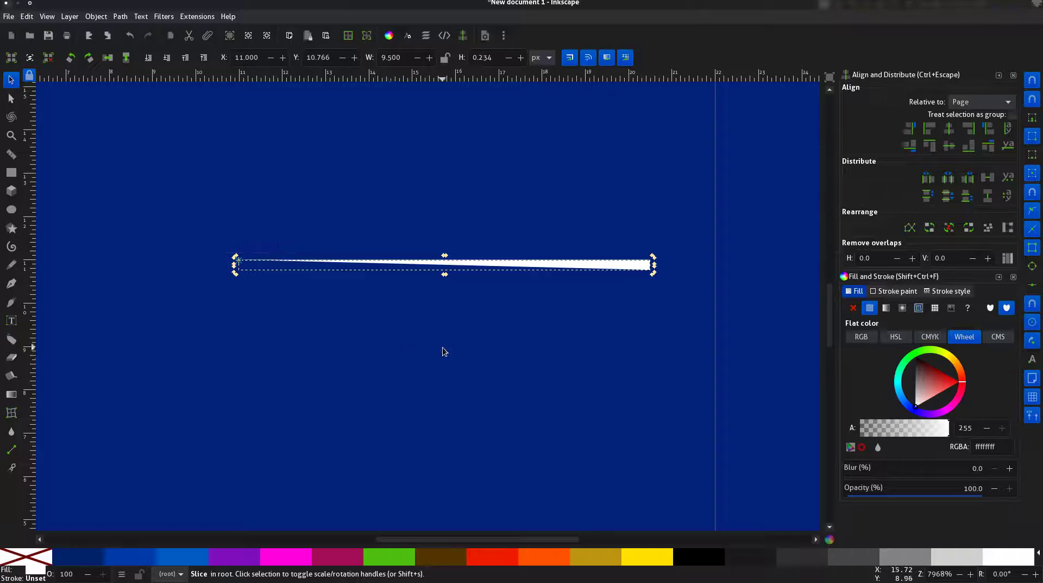
{"action": "key", "text": "Escape"}
{"action": "key", "text": "minus"}
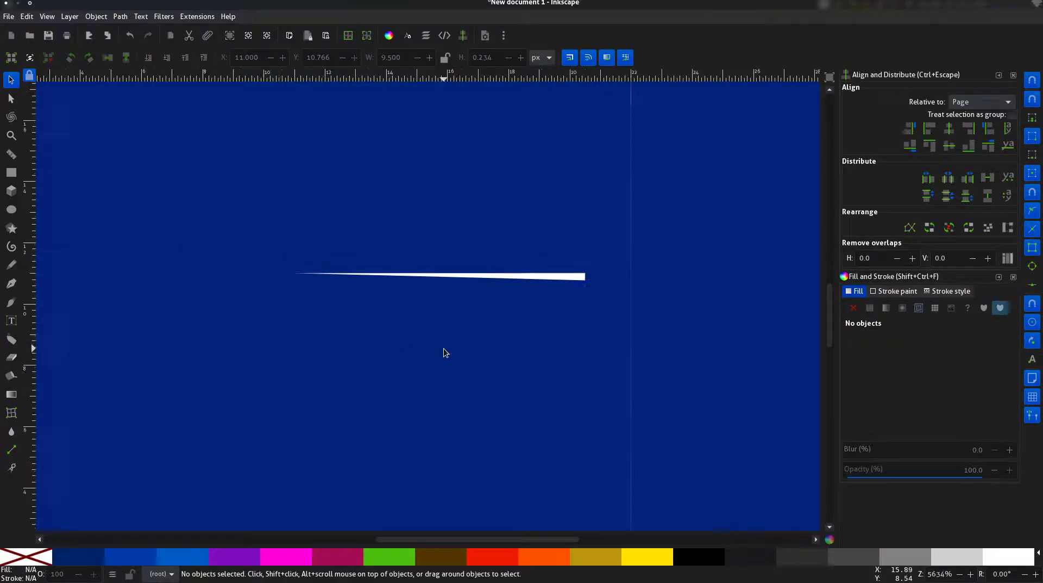
{"action": "key", "text": "minus"}
{"action": "key", "text": "minus"}
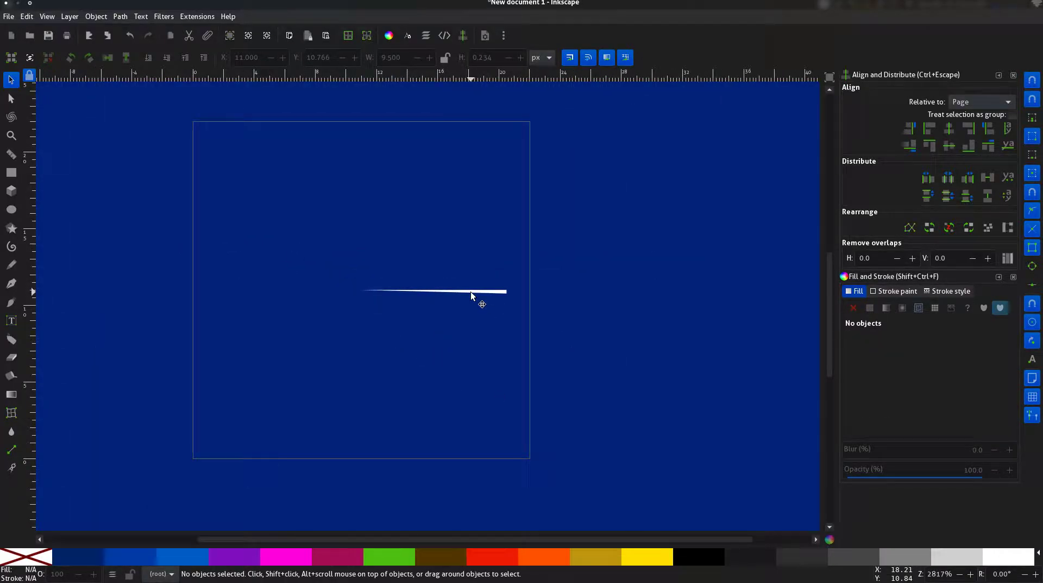
Step: Set the wedge's stroke paint to None and its fill to Unset
{"action": "left_click", "coordinate": [471, 291]}
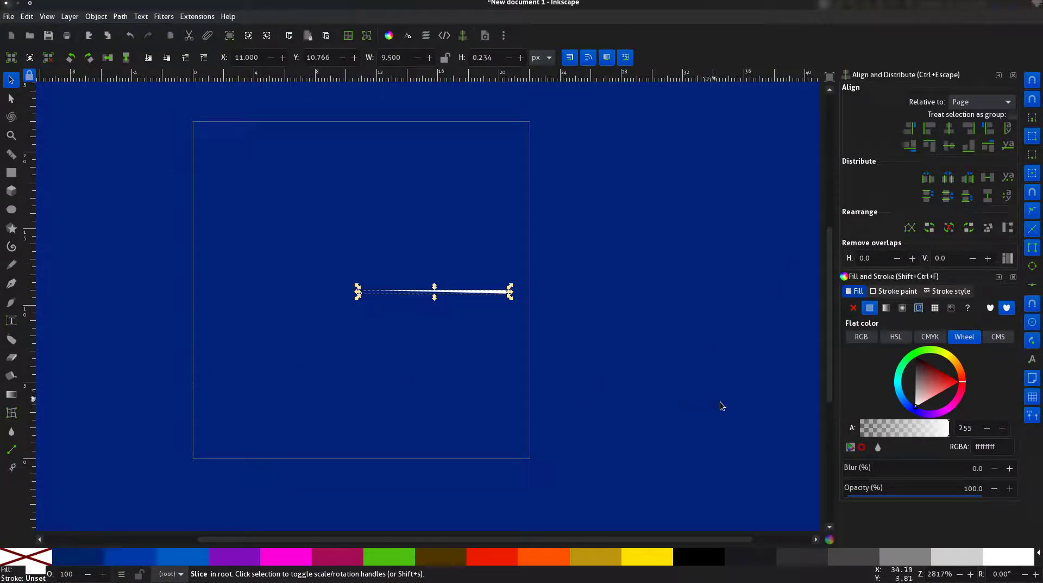
{"action": "left_click", "coordinate": [949, 292]}
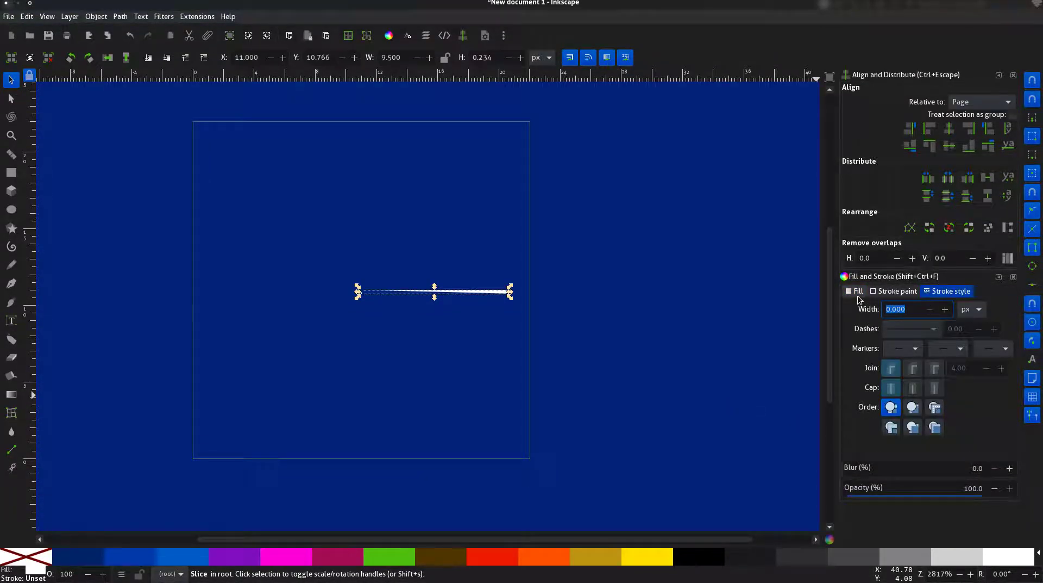
{"action": "left_click", "coordinate": [894, 291]}
{"action": "left_click", "coordinate": [854, 307]}
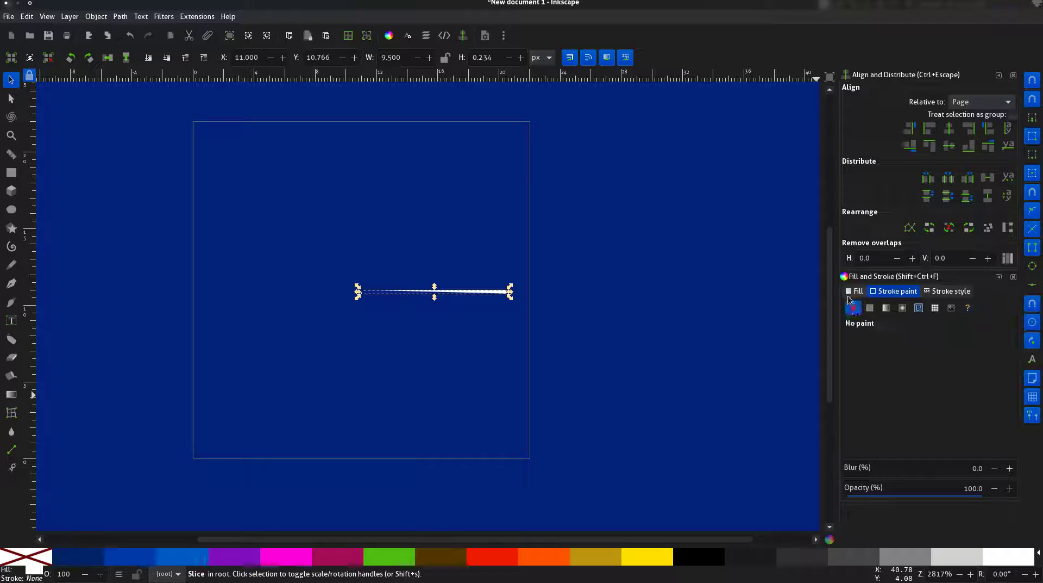
{"action": "left_click", "coordinate": [854, 292]}
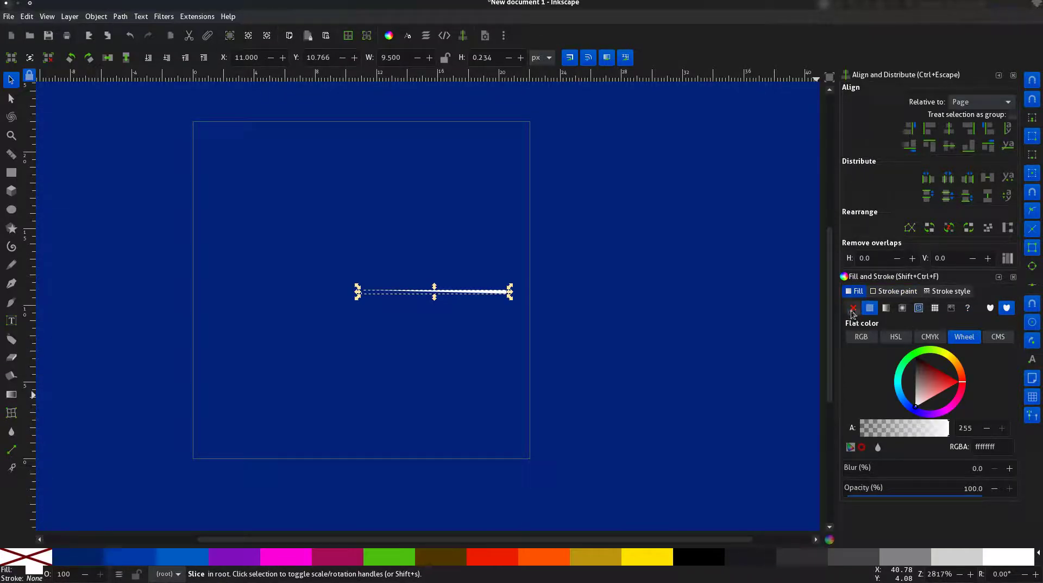
{"action": "left_click", "coordinate": [967, 310]}
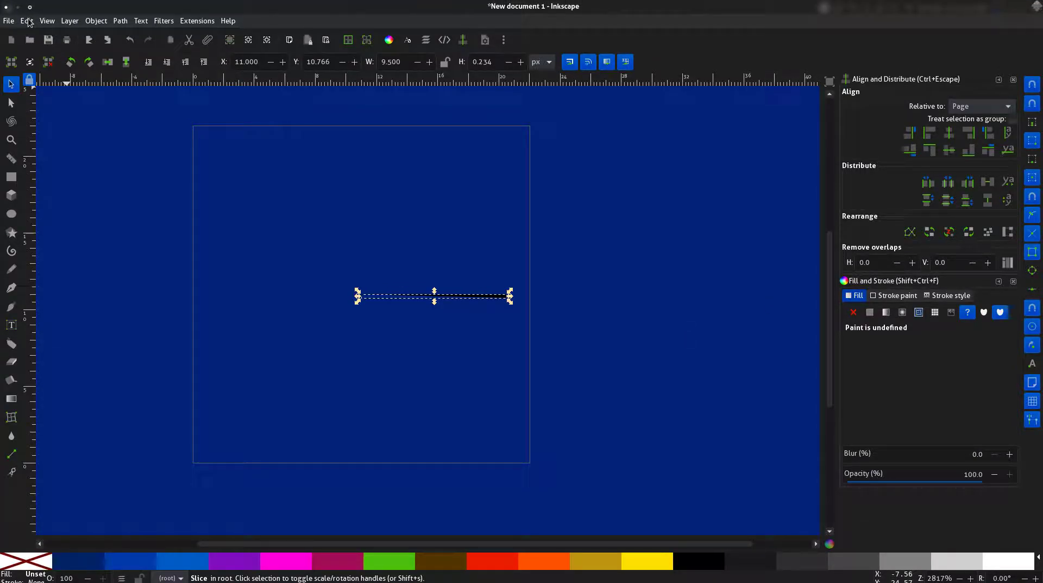
{"action": "left_click", "coordinate": [27, 21]}
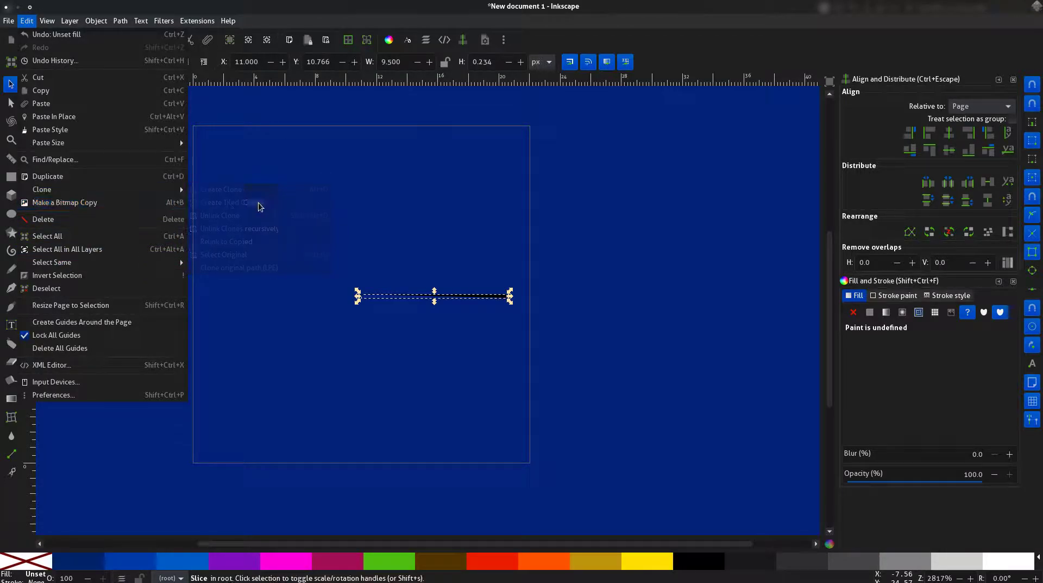
{"action": "mouse_move", "coordinate": [49, 189]}
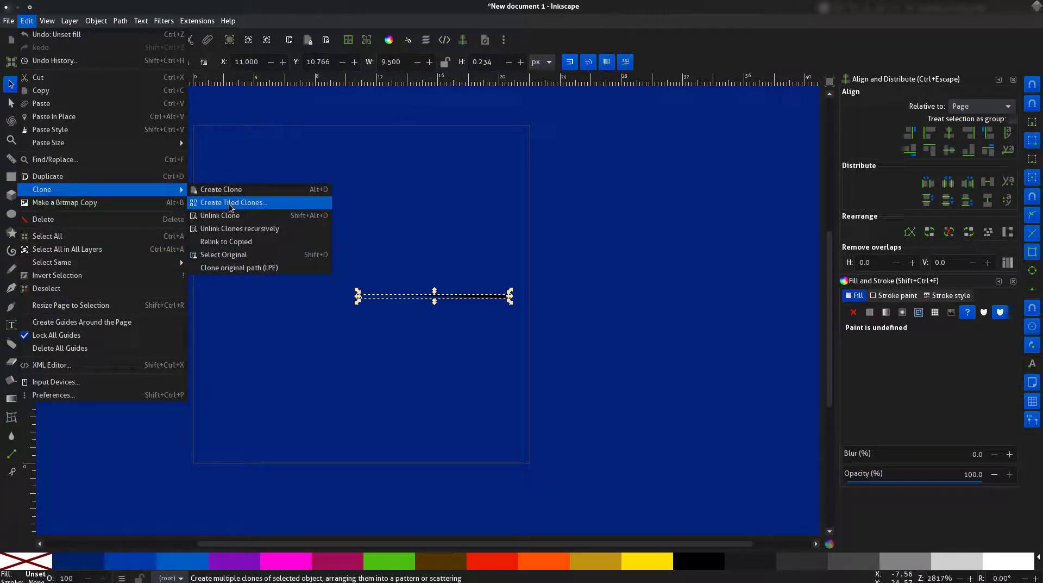
Step: In Create Tiled Clones, set P1 simple translation with 1 row by 255 columns
{"action": "left_click", "coordinate": [230, 203]}
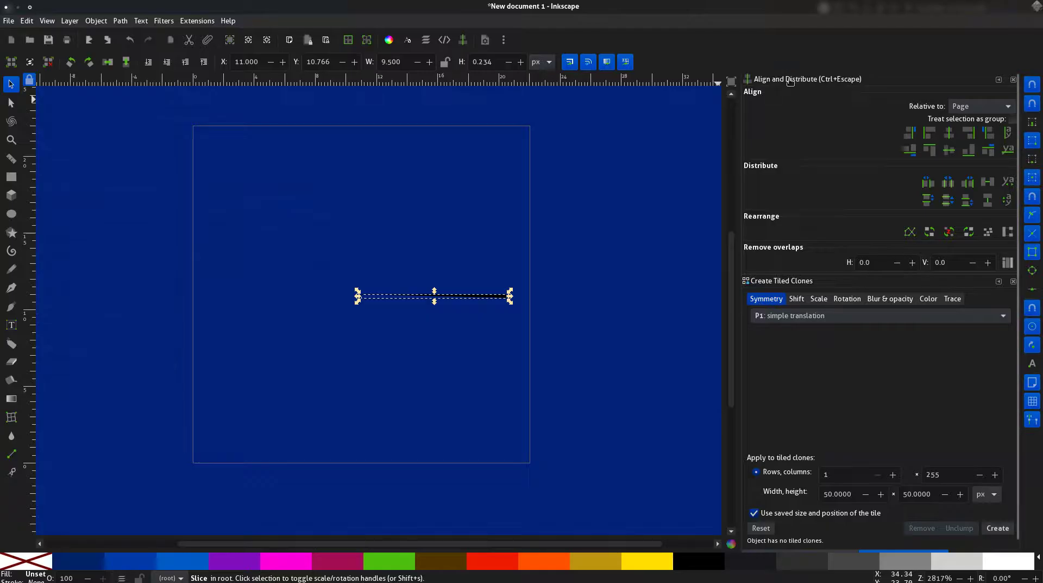
{"action": "mouse_move", "coordinate": [637, 143]}
{"action": "left_mouse_down"}
{"action": "mouse_move", "coordinate": [562, 127]}
{"action": "mouse_move", "coordinate": [827, 80]}
{"action": "mouse_move", "coordinate": [656, 169]}
{"action": "left_mouse_up"}
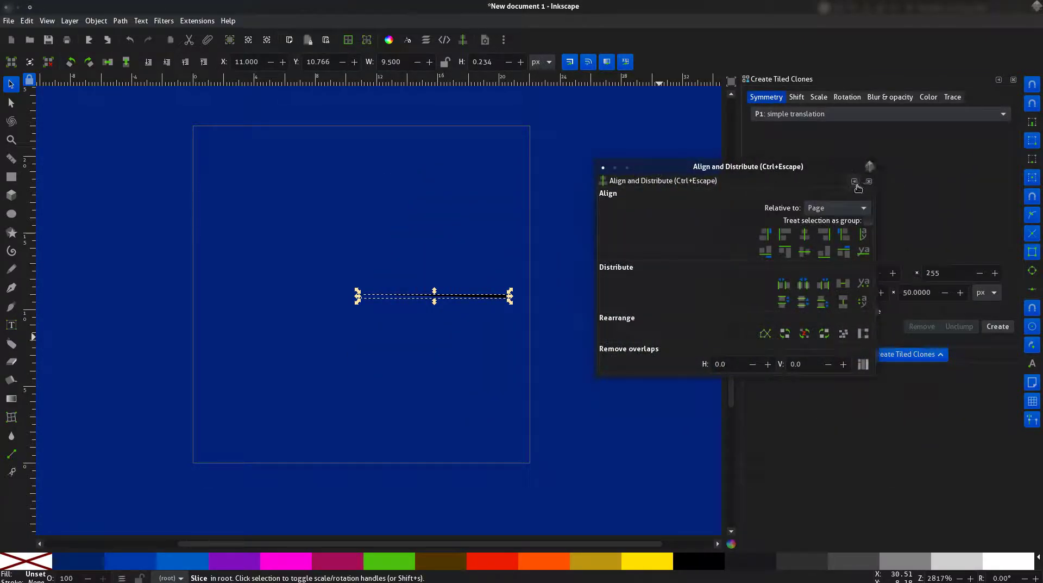
{"action": "left_click_drag", "start_coordinate": [656, 169], "coordinate": [717, 184]}
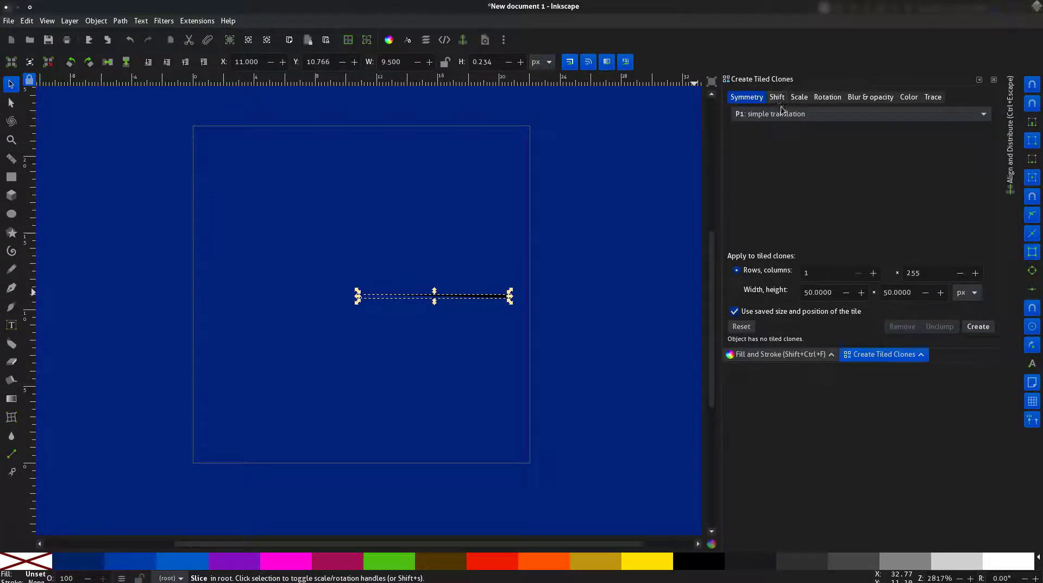
{"action": "double_click", "coordinate": [812, 273]}
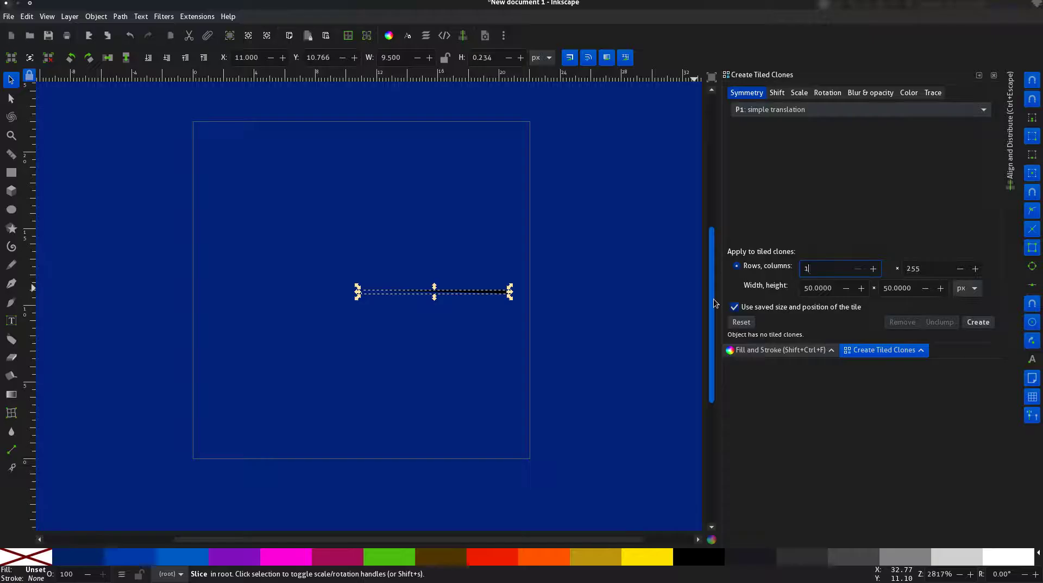
{"action": "key", "text": "Tab"}
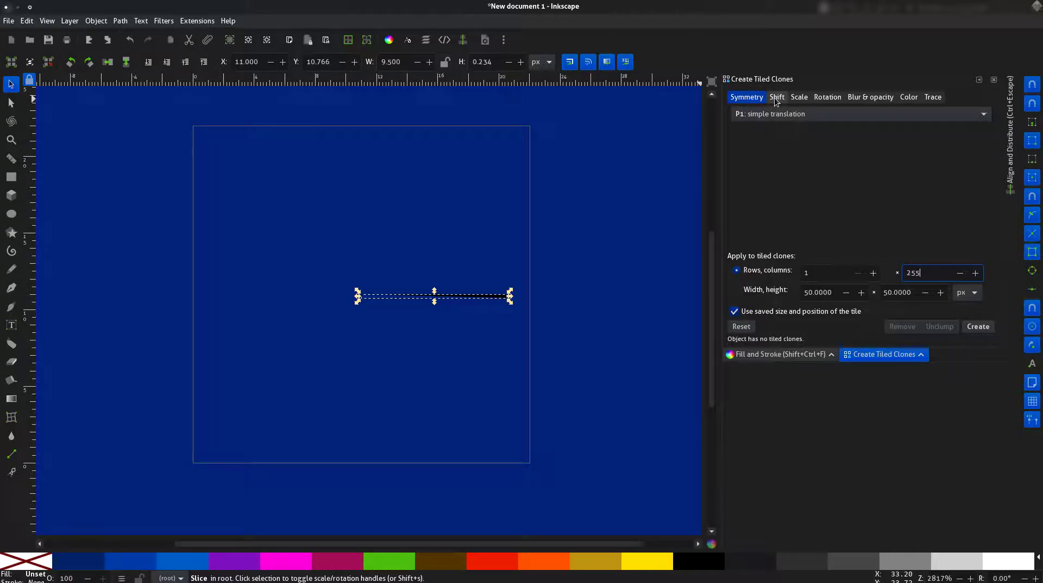
{"action": "left_click", "coordinate": [776, 101]}
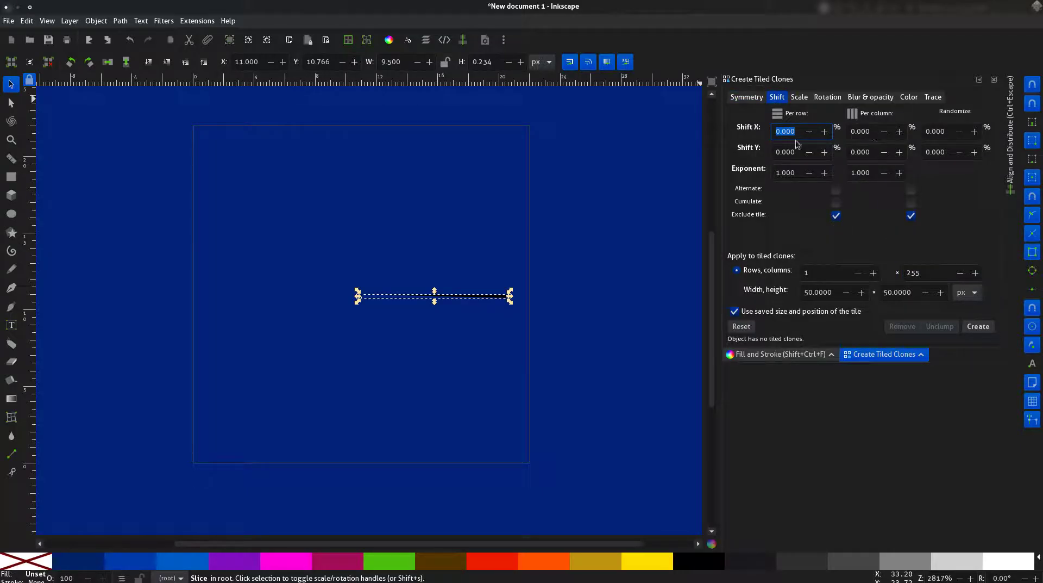
Step: Set the tiled clones' per-column rotation angle on the Rotation tab
{"action": "left_click", "coordinate": [800, 98]}
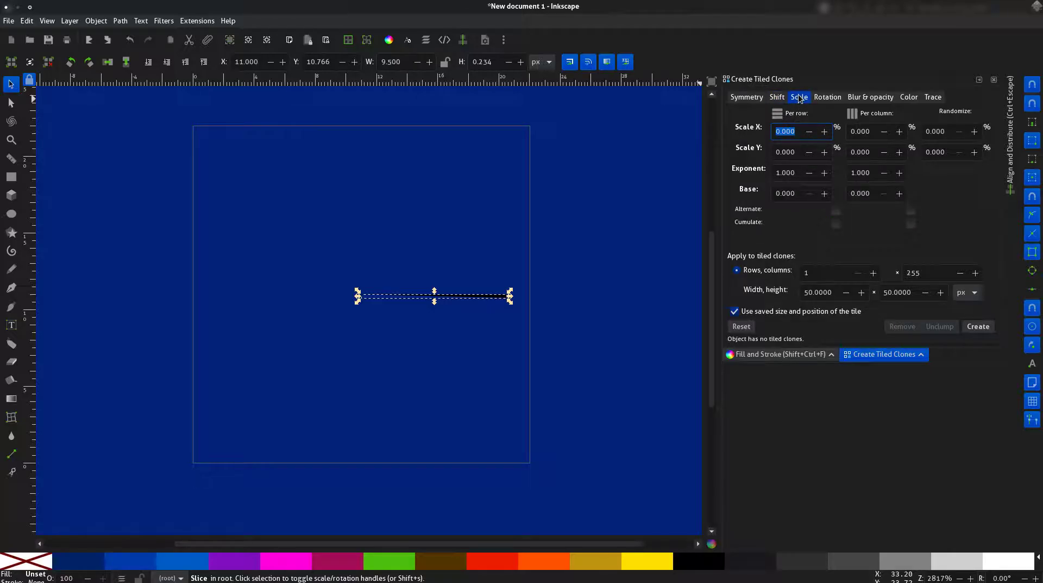
{"action": "left_click", "coordinate": [829, 102]}
{"action": "double_click", "coordinate": [862, 134]}
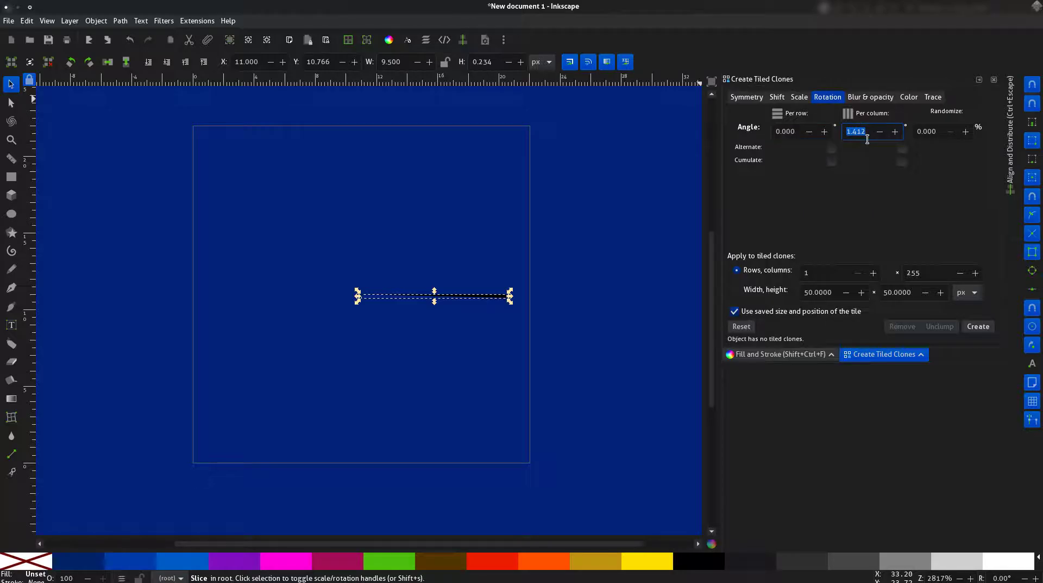
{"action": "type", "text": "3"}
Step: Give the clones a 0.392% per-column hue shift and a red FF0000FF initial colour
{"action": "left_click", "coordinate": [916, 99]}
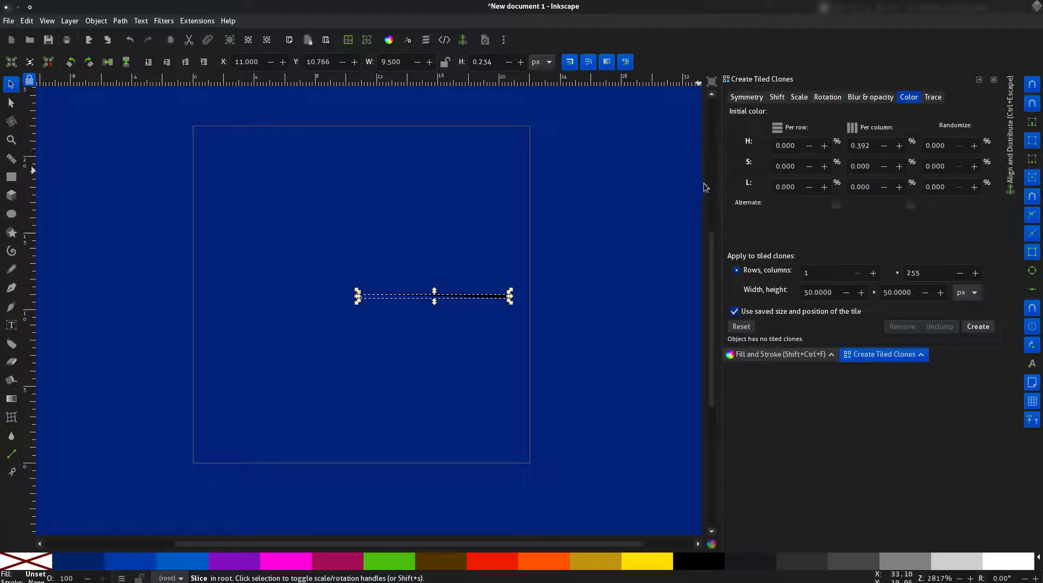
{"action": "left_click", "coordinate": [782, 113]}
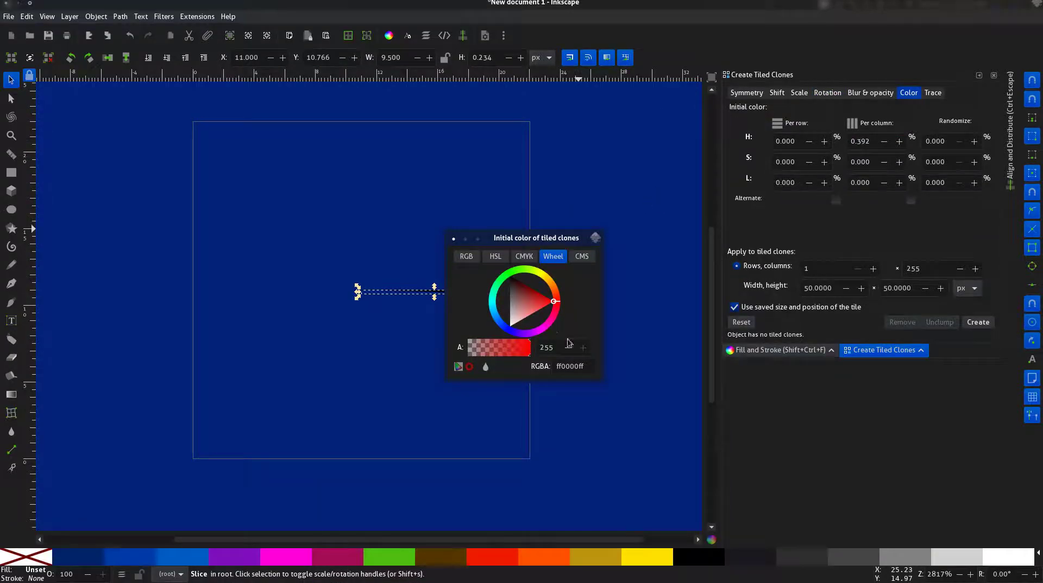
{"action": "double_click", "coordinate": [570, 366]}
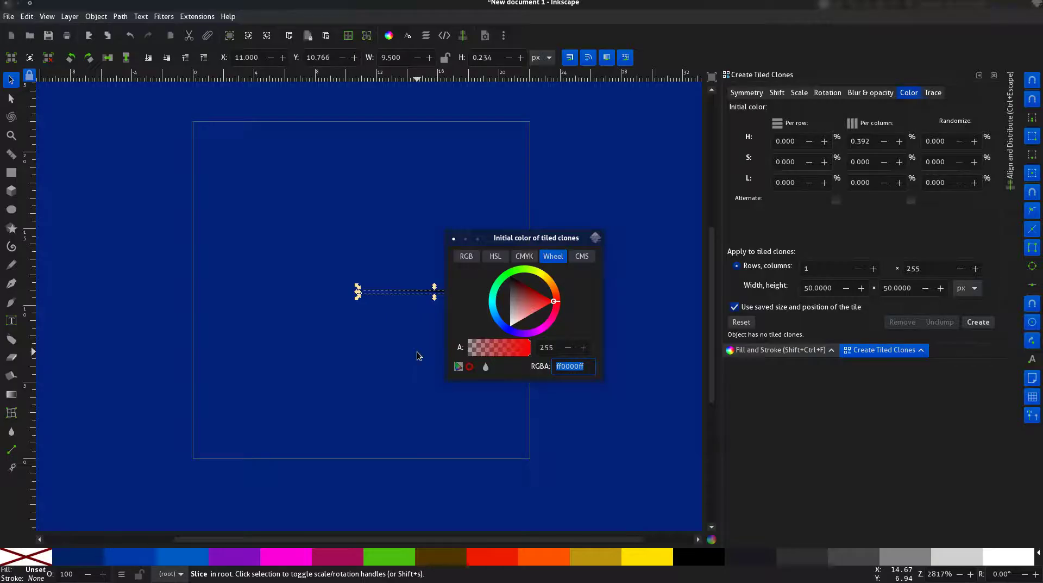
{"action": "type", "text": "FF"}
{"action": "left_click", "coordinate": [454, 243]}
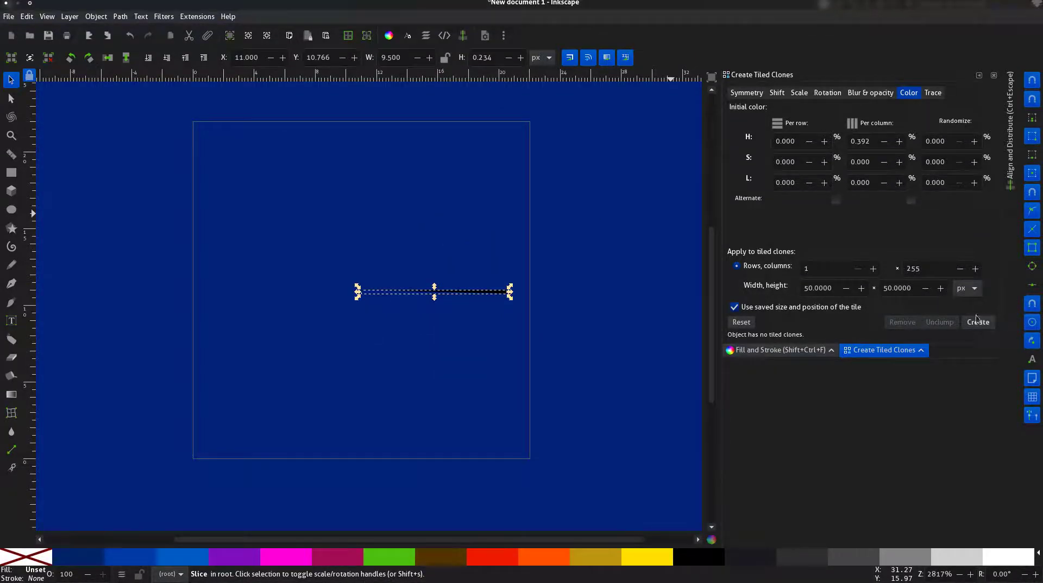
Step: Create the 255 tiled clones, forming the full rainbow colour wheel
{"action": "left_click", "coordinate": [978, 322]}
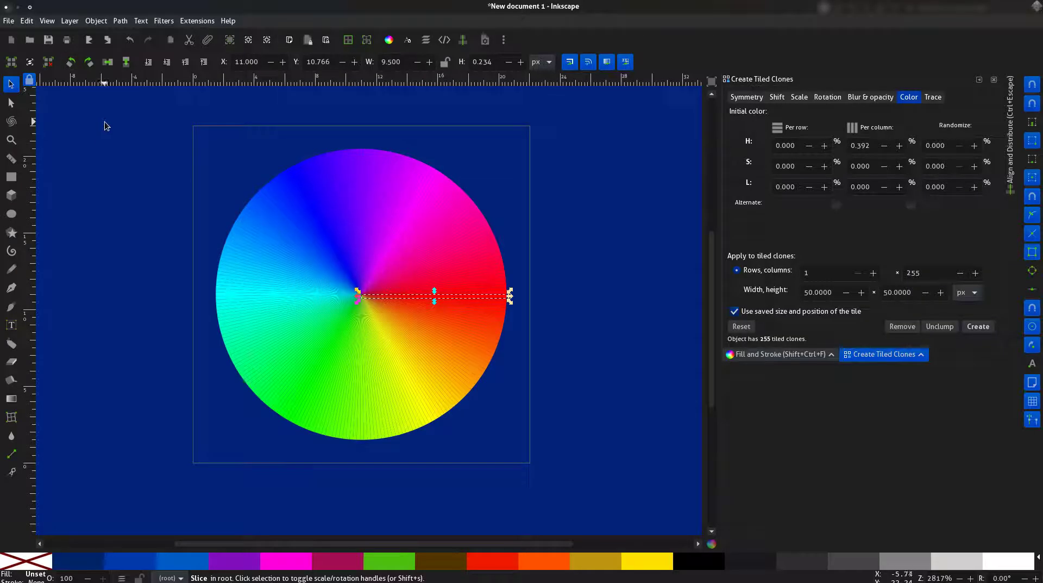
{"action": "key", "text": "alt+Tab"}
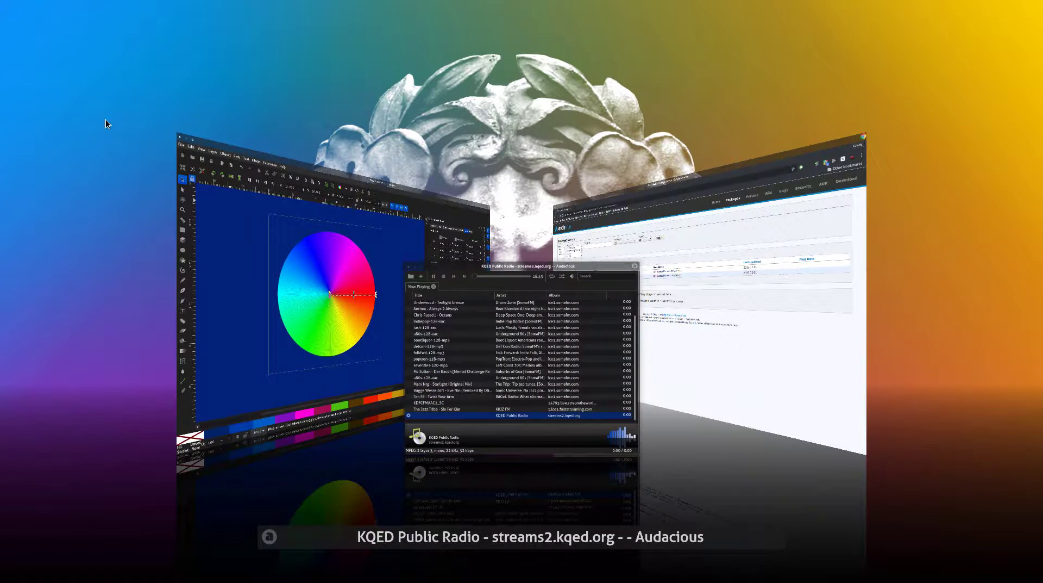
Step: Bring the Audacious player, streaming KQED Public Radio, to the front
{"action": "key", "text": "alt+Tab"}
{"action": "key", "text": "alt+Tab"}
{"action": "key", "text": "alt+Tab"}
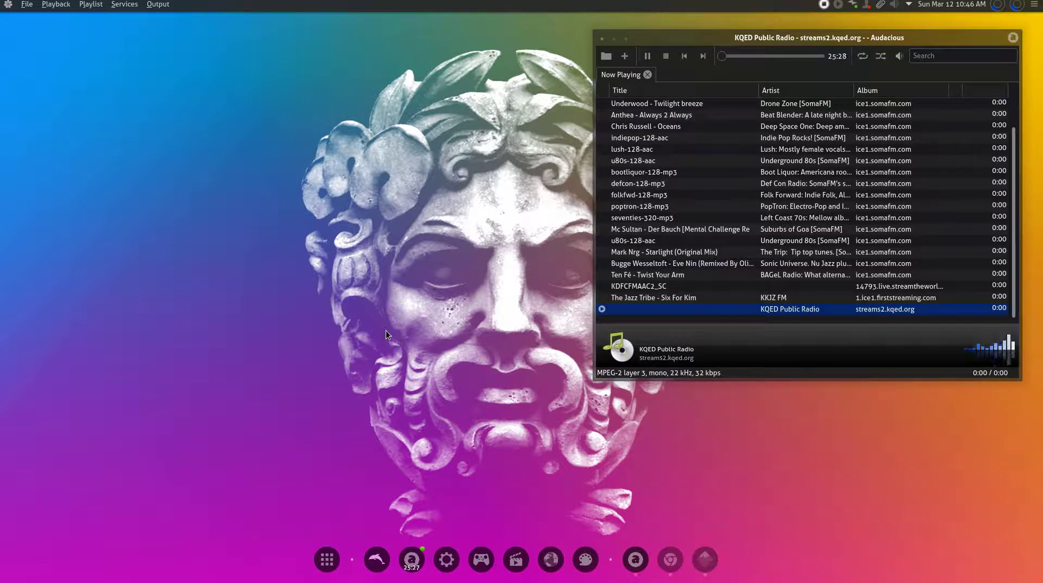
Step: Launch qt-recordMyDesktop via KRunner and move its window toward the desktop centre
{"action": "key", "text": "alt+space"}
{"action": "type", "text": "qt"}
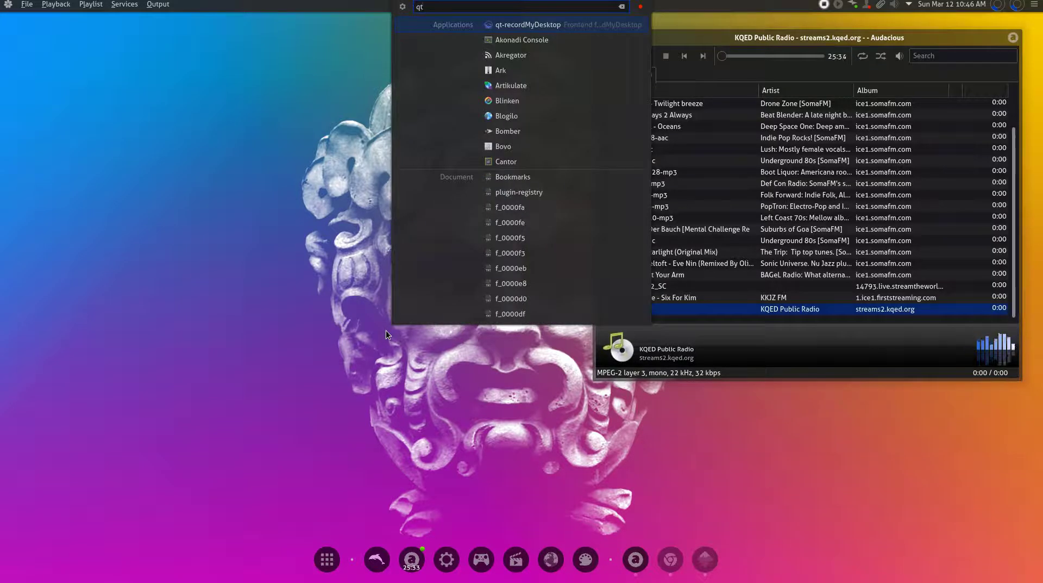
{"action": "key", "text": "Return"}
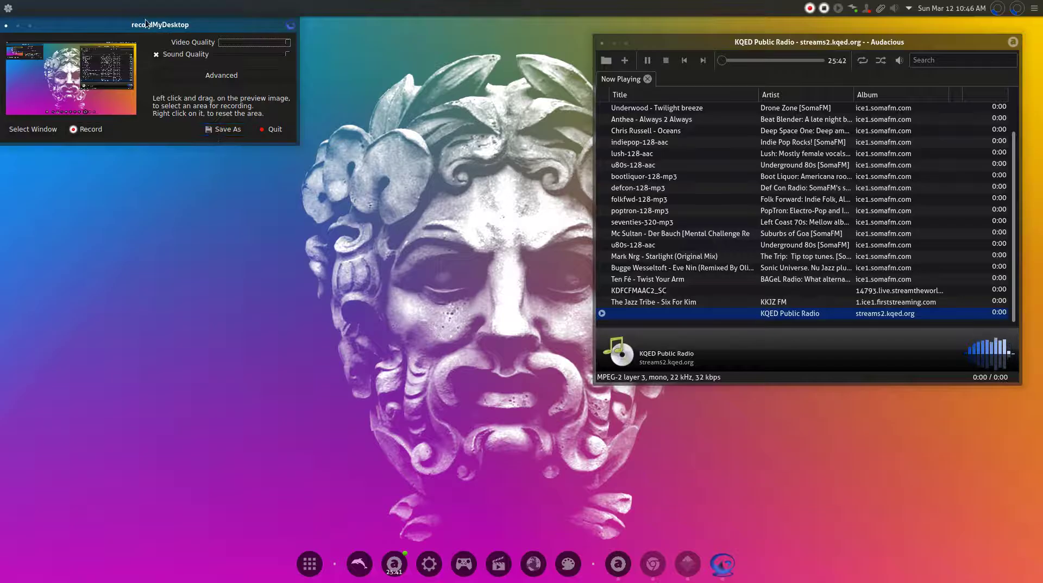
{"action": "left_click_drag", "start_coordinate": [92, 24], "coordinate": [146, 135]}
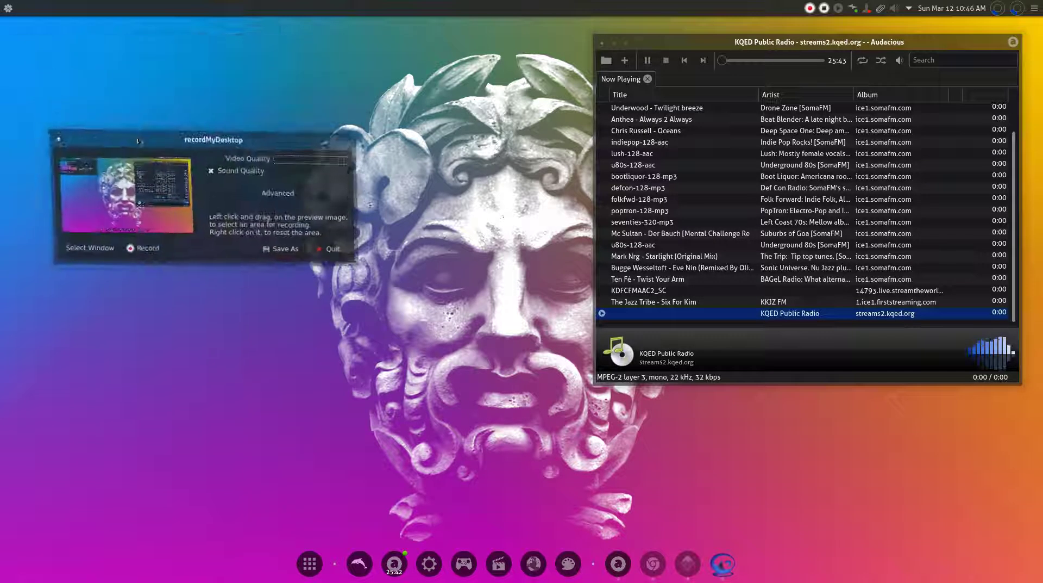
Step: Open the recorder's Save As dialog, cancel it, and launch Dolphin
{"action": "left_click", "coordinate": [272, 240]}
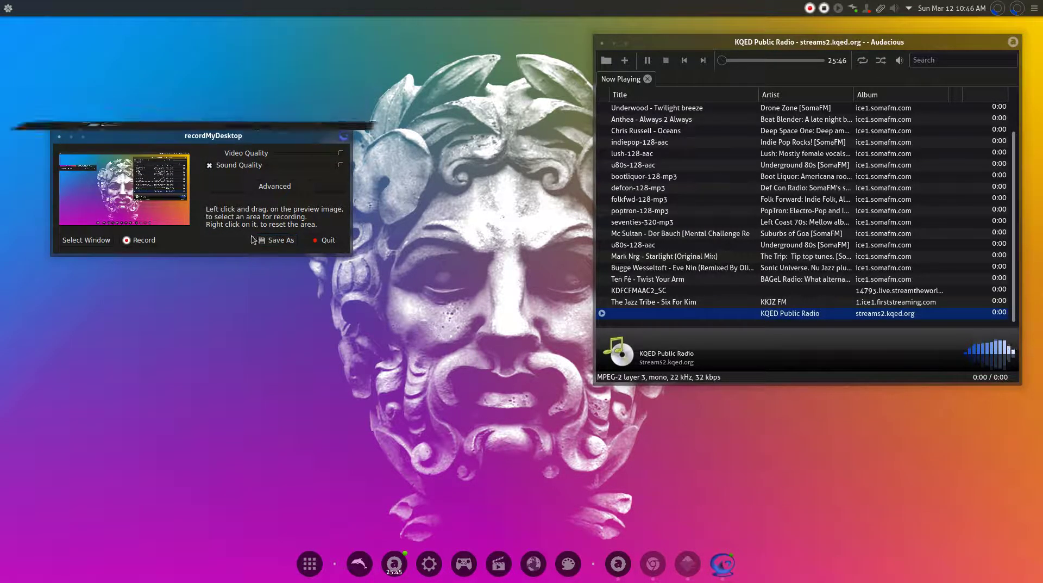
{"action": "left_click_drag", "start_coordinate": [140, 79], "coordinate": [158, 90]}
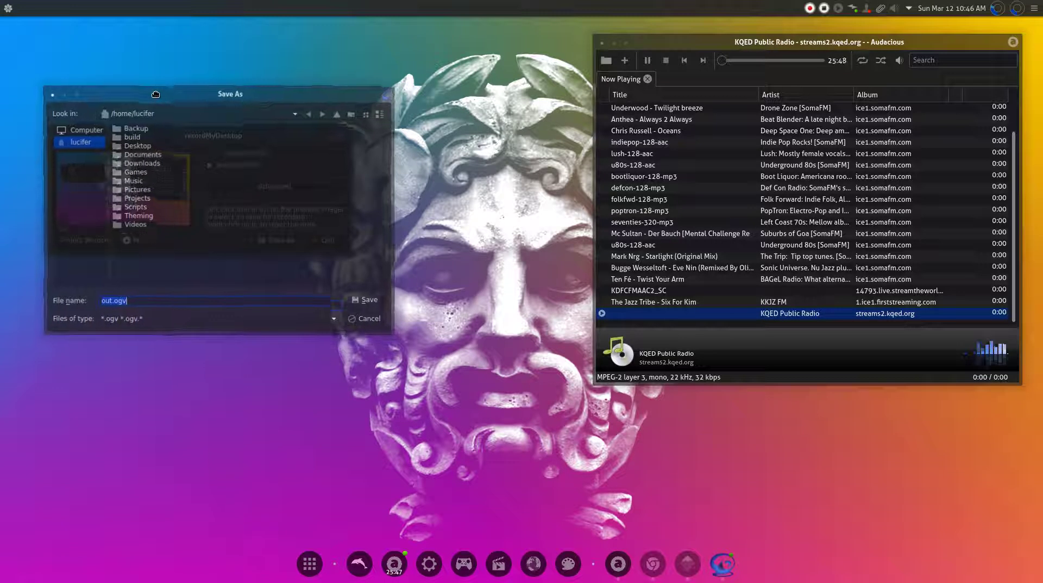
{"action": "left_click", "coordinate": [363, 310]}
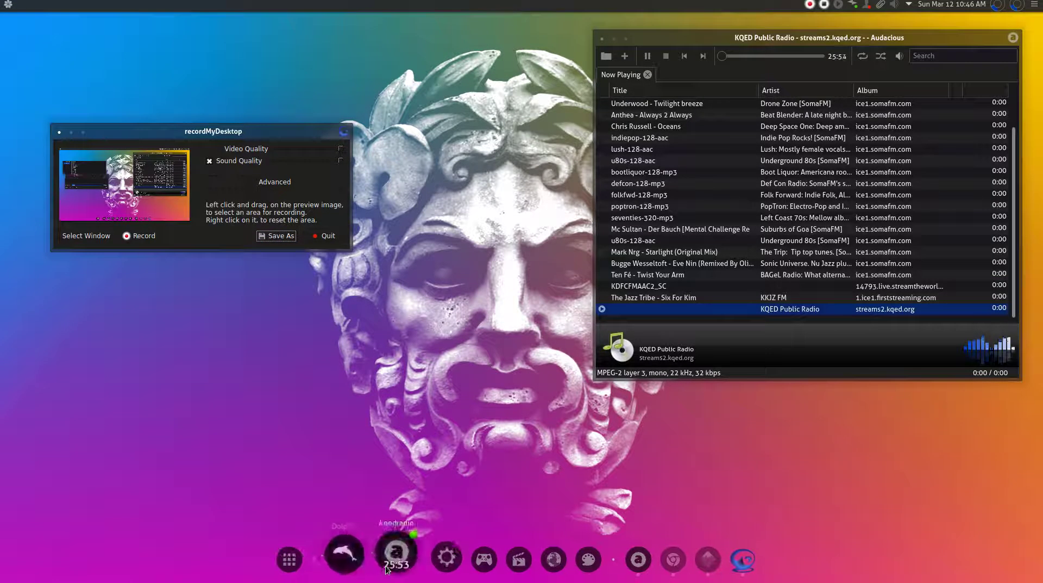
{"action": "left_click", "coordinate": [344, 554]}
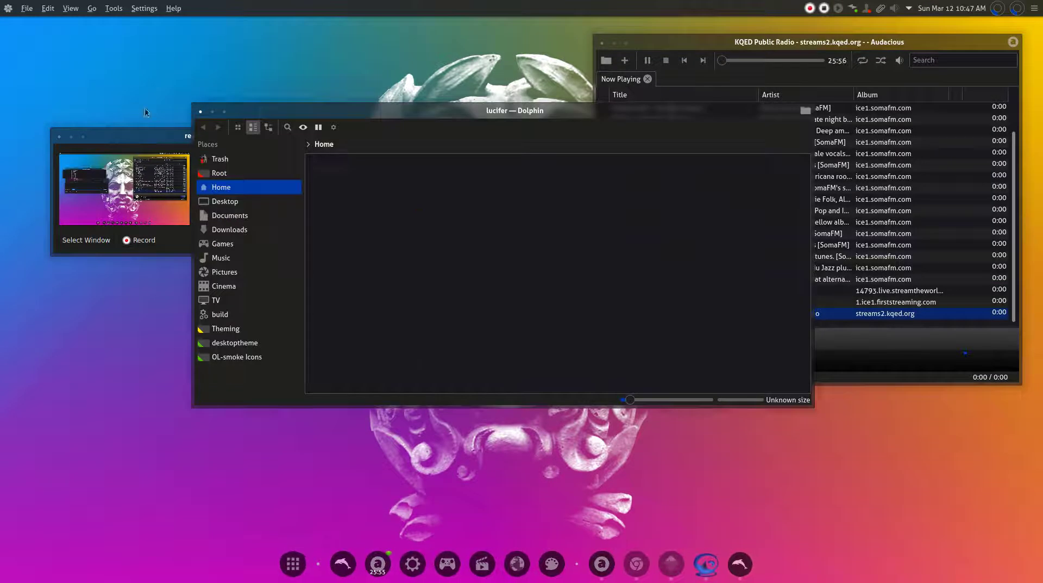
Step: Switch between Dolphin's Home folder and recordMyDesktop, leaving the recorder in front
{"action": "left_click", "coordinate": [65, 136]}
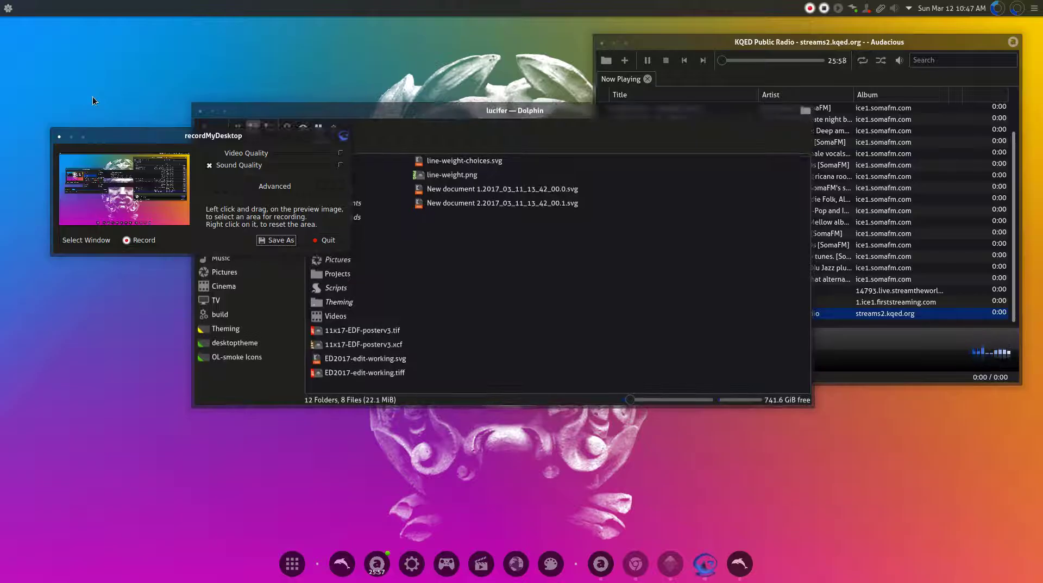
{"action": "left_click", "coordinate": [529, 296]}
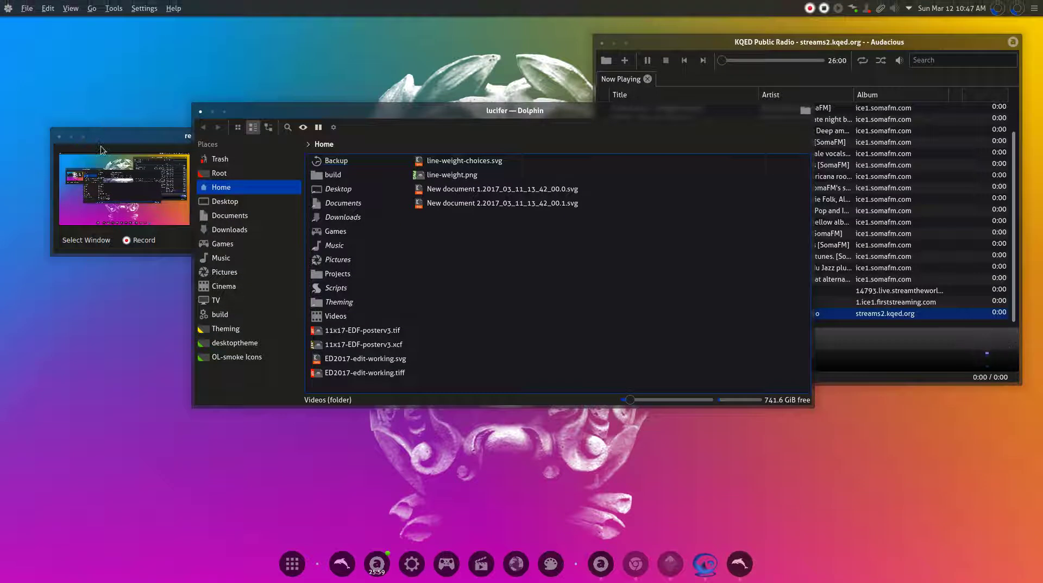
{"action": "left_click", "coordinate": [100, 146]}
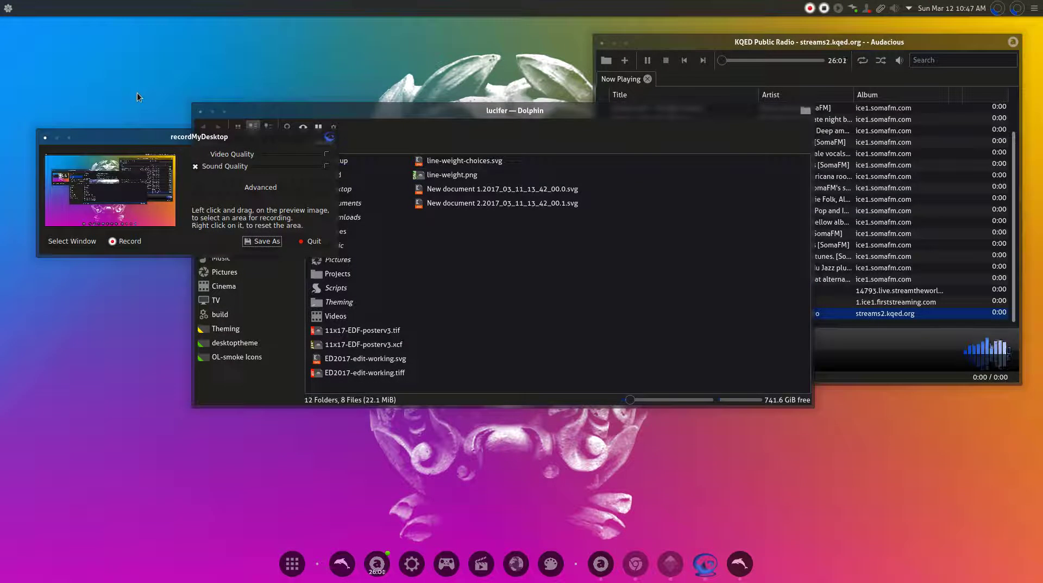